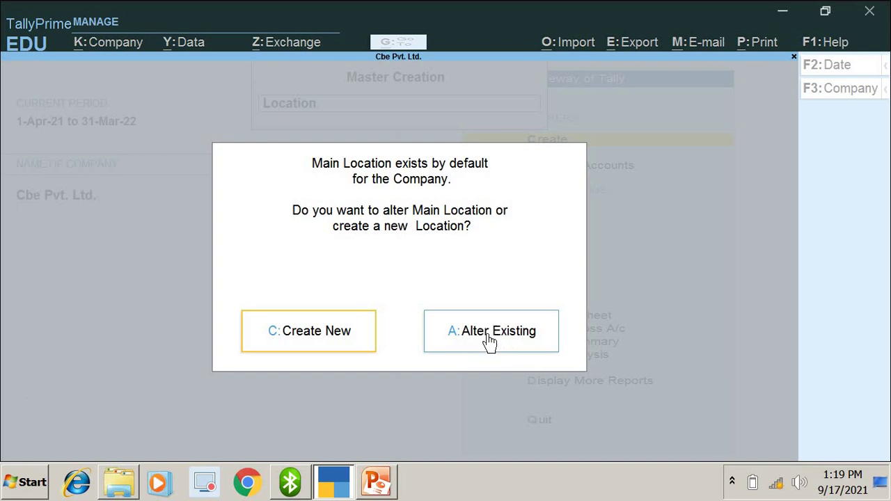
Create a new location named Roorkee Location under Primary and accept it
{"action": "left_click", "coordinate": [329, 347]}
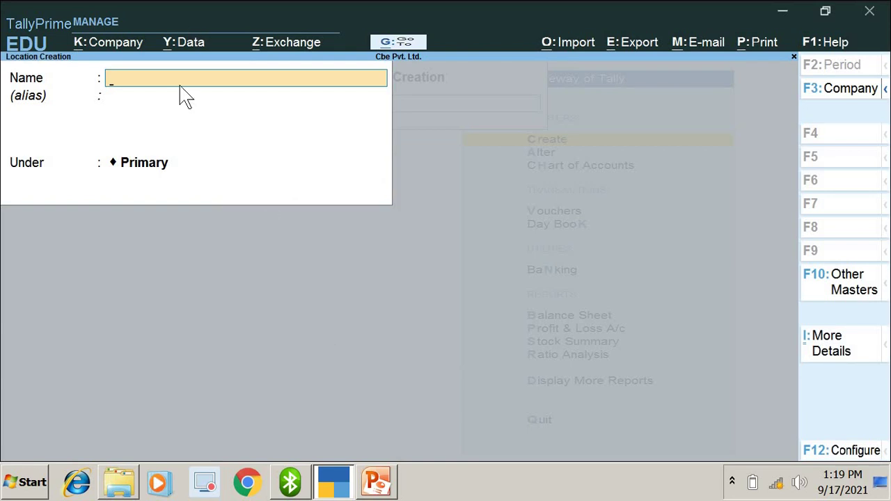
{"action": "type", "text": "Roorkee Location"}
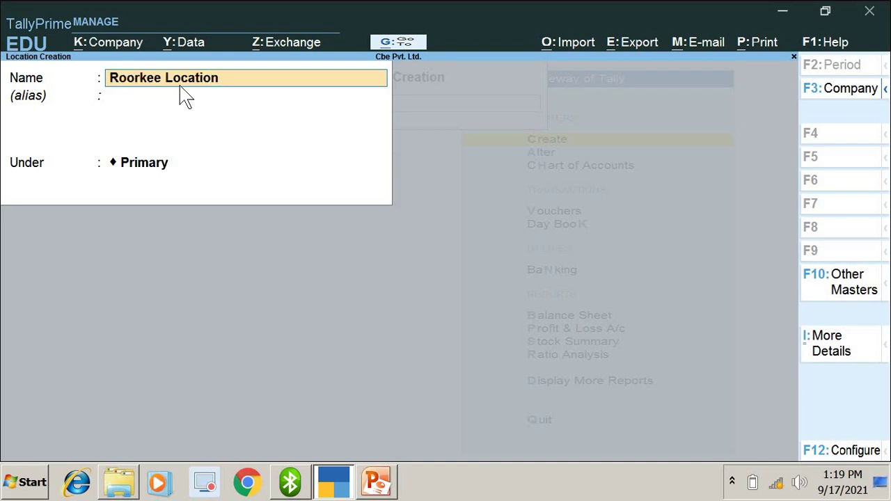
{"action": "key", "text": "Return"}
{"action": "key", "text": "Return"}
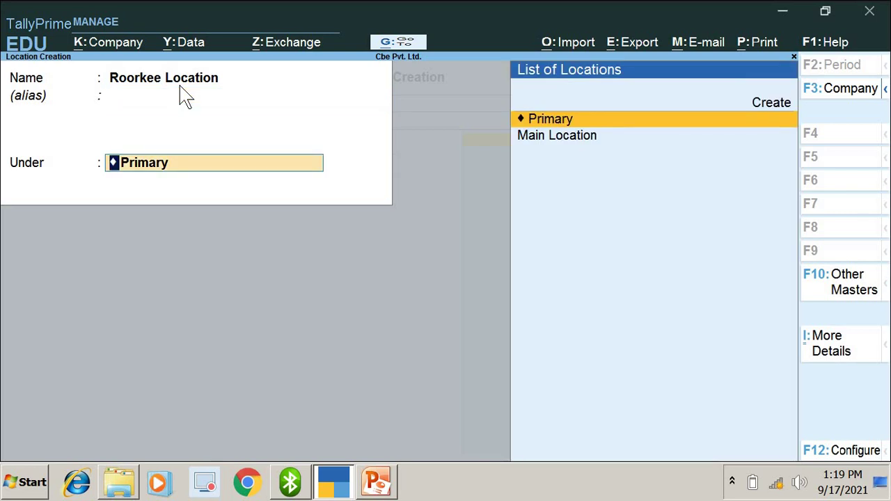
{"action": "key", "text": "Return"}
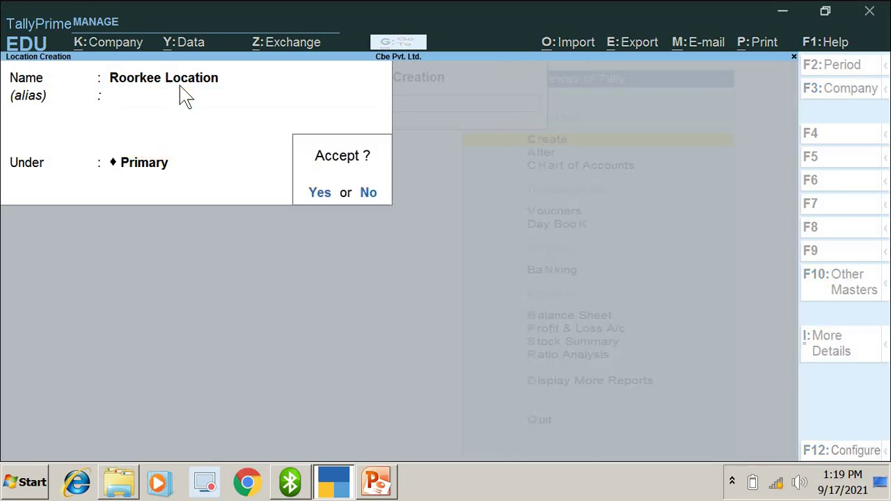
{"action": "left_click", "coordinate": [318, 193]}
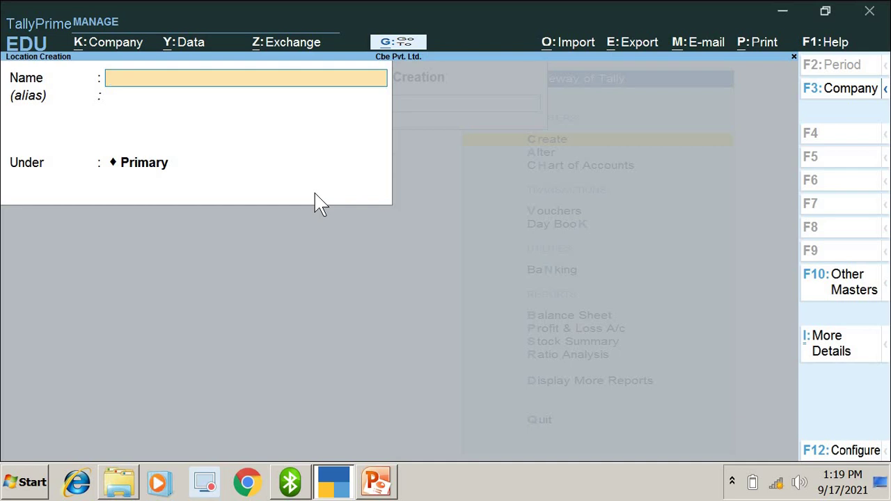
Create a second location named Dehradun Location under Primary, accept it and return to the Gateway of Tally
{"action": "type", "text": "Dehradun Location"}
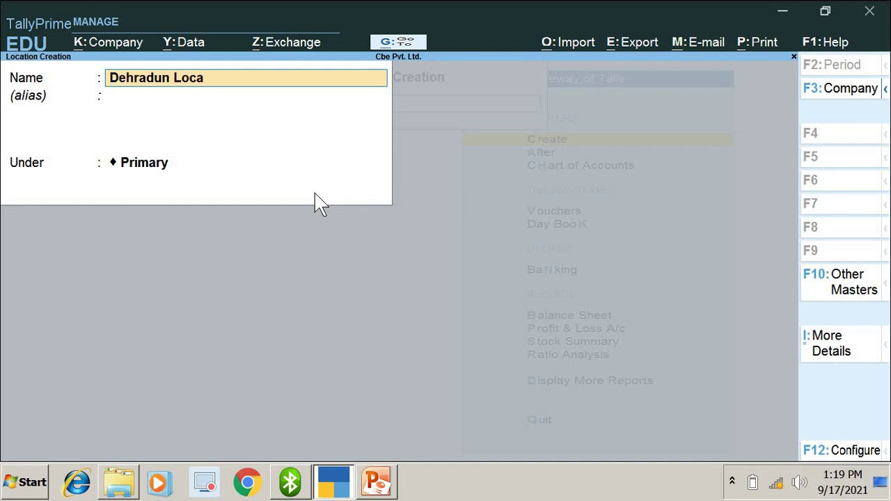
{"action": "key", "text": "Return"}
{"action": "key", "text": "Return"}
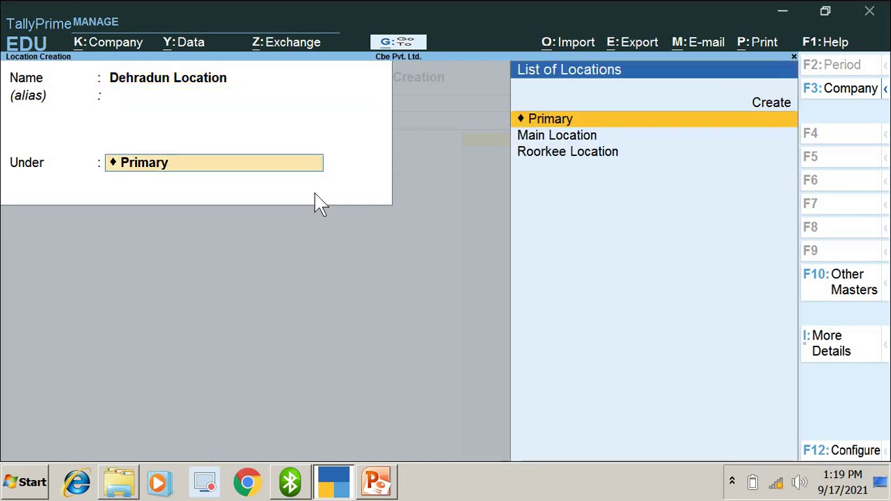
{"action": "key", "text": "Return"}
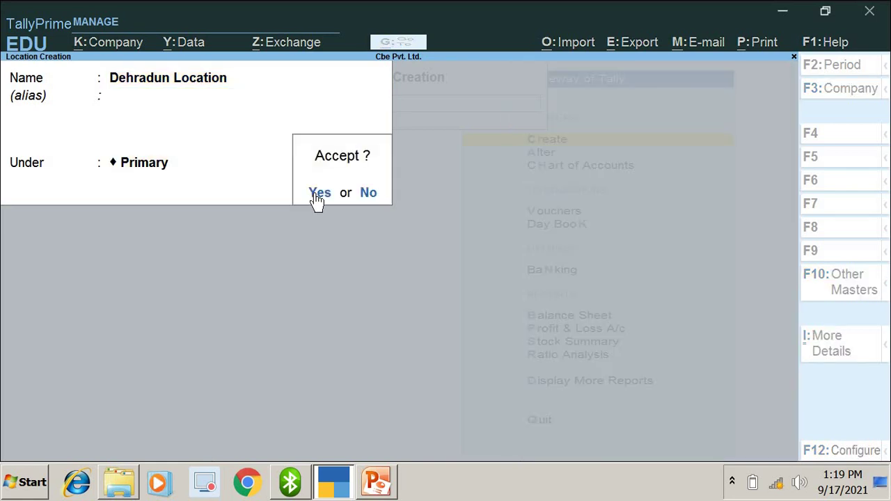
{"action": "left_click", "coordinate": [318, 193]}
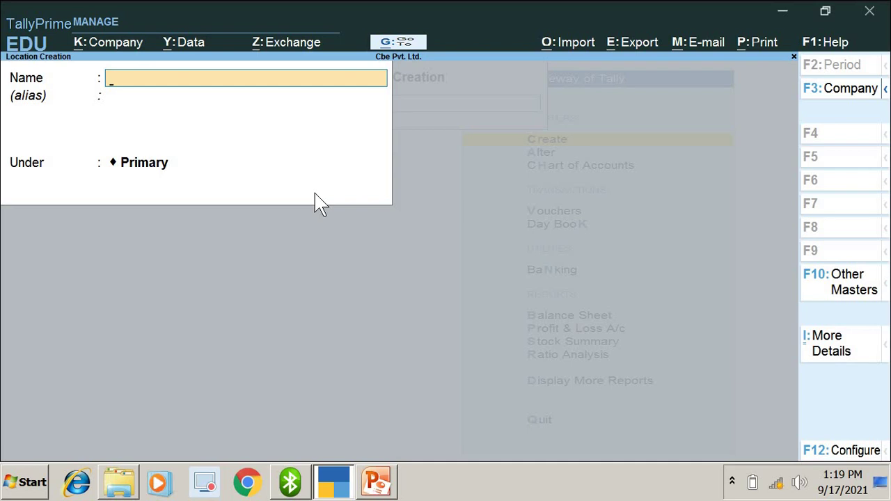
{"action": "key", "text": "Escape"}
{"action": "key", "text": "Escape"}
{"action": "key", "text": "Escape"}
{"action": "key", "text": "Escape"}
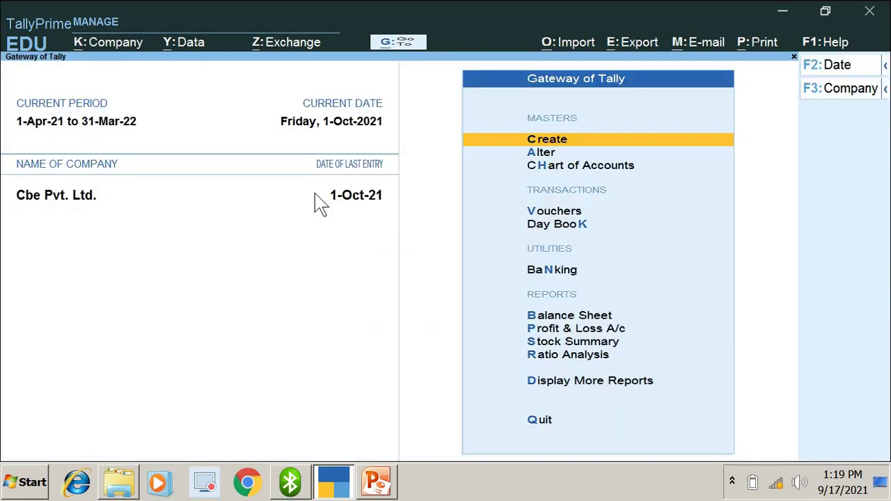
Bring up the list of locations for the Locations summary within the Inventory Books reports
{"action": "key", "text": "Down"}
{"action": "key", "text": "Down"}
{"action": "key", "text": "Down"}
{"action": "key", "text": "Down"}
{"action": "key", "text": "Down"}
{"action": "key", "text": "Down"}
{"action": "key", "text": "Down"}
{"action": "key", "text": "Down"}
{"action": "key", "text": "Down"}
{"action": "key", "text": "Down"}
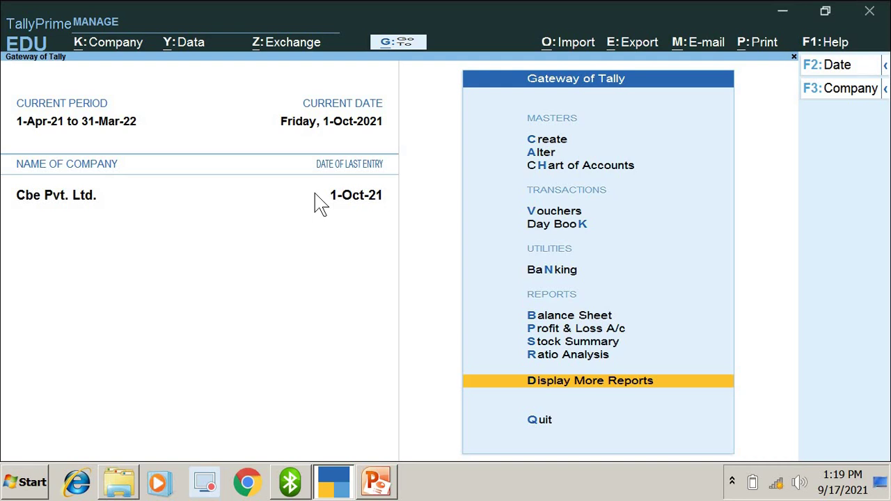
{"action": "key", "text": "Return"}
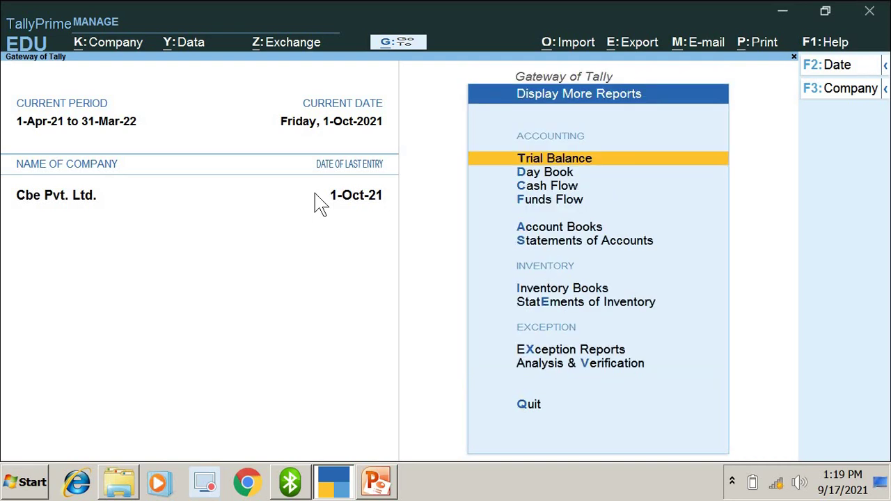
{"action": "key", "text": "Down"}
{"action": "key", "text": "Down"}
{"action": "key", "text": "Down"}
{"action": "key", "text": "Down"}
{"action": "key", "text": "Down"}
{"action": "key", "text": "Down"}
{"action": "key", "text": "Down"}
{"action": "key", "text": "Up"}
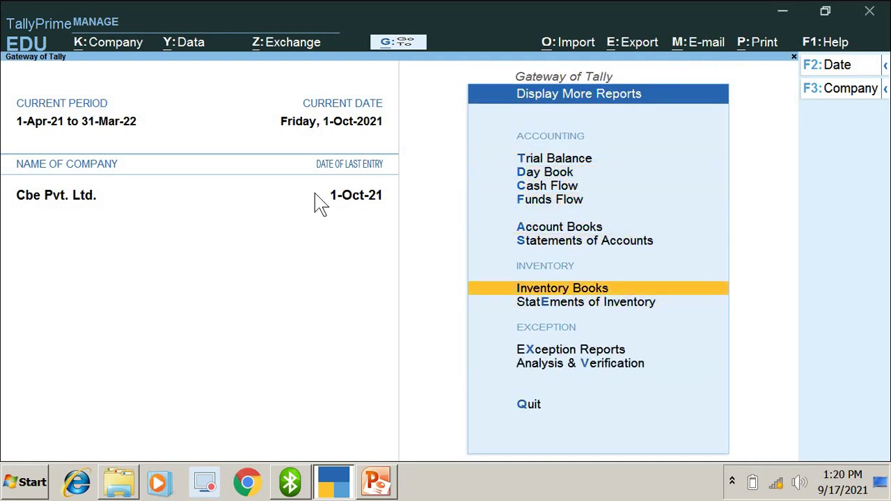
{"action": "key", "text": "Return"}
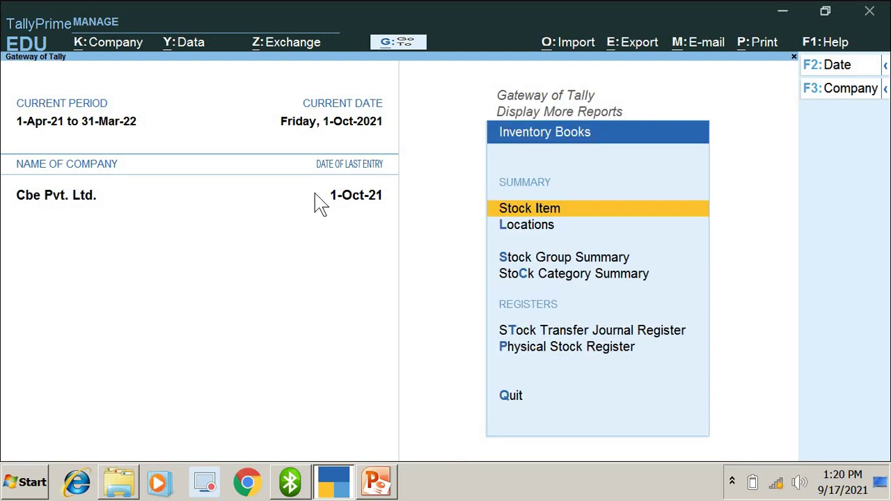
{"action": "key", "text": "Down"}
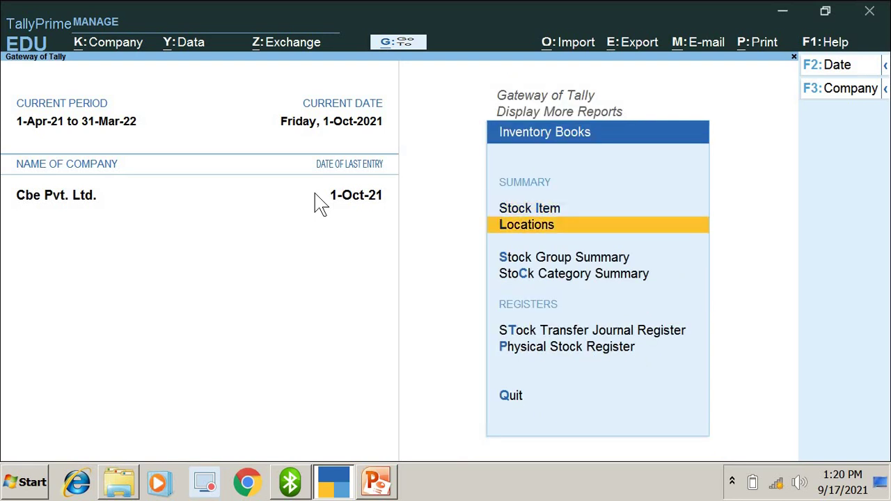
{"action": "key", "text": "Return"}
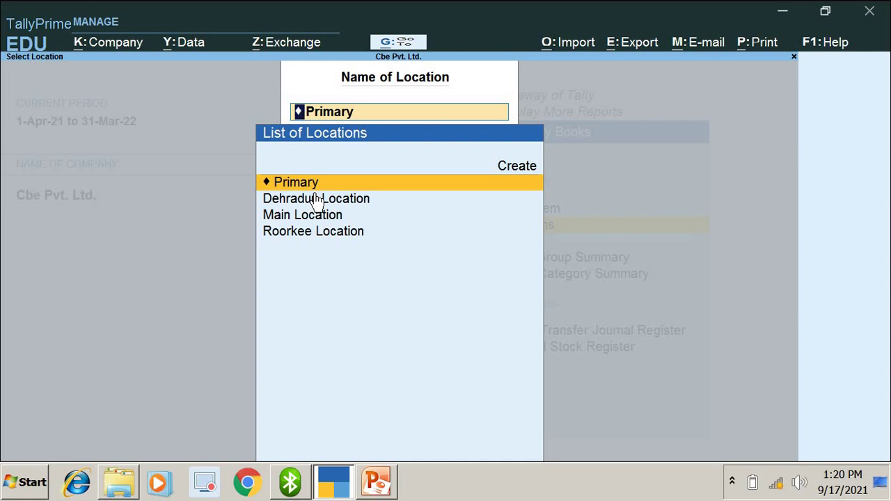
View the location summary of Dehradun Location and return to the location list
{"action": "key", "text": "Down"}
{"action": "key", "text": "Down"}
{"action": "key", "text": "Down"}
{"action": "key", "text": "Up"}
{"action": "key", "text": "Up"}
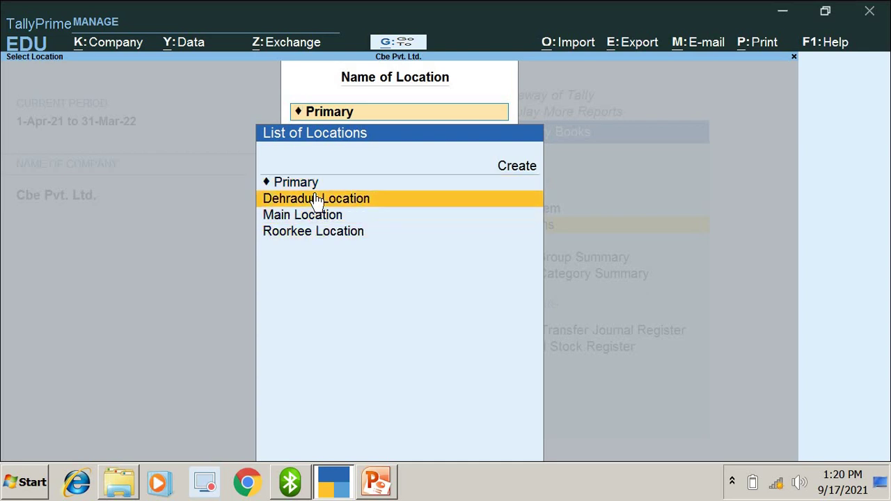
{"action": "key", "text": "Down"}
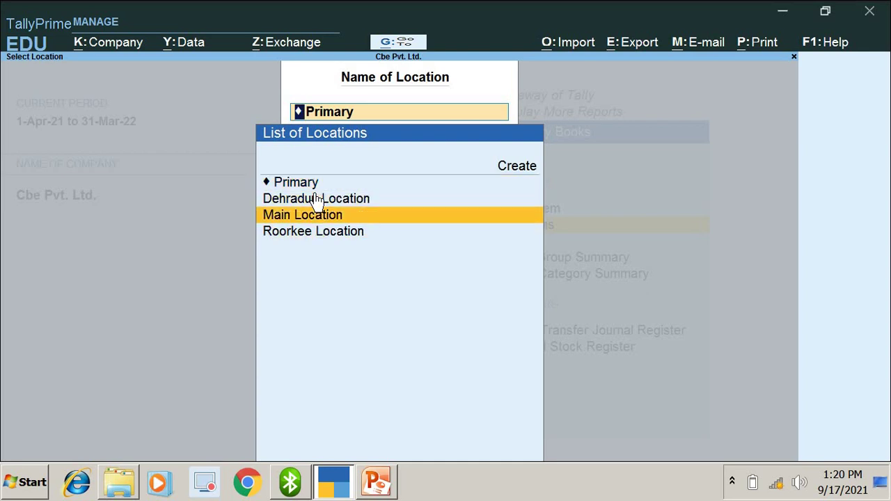
{"action": "key", "text": "Down"}
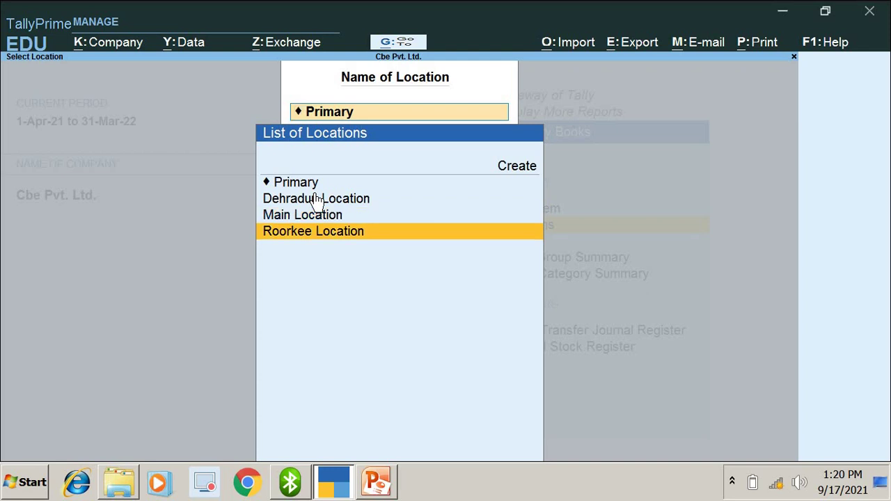
{"action": "key", "text": "Up"}
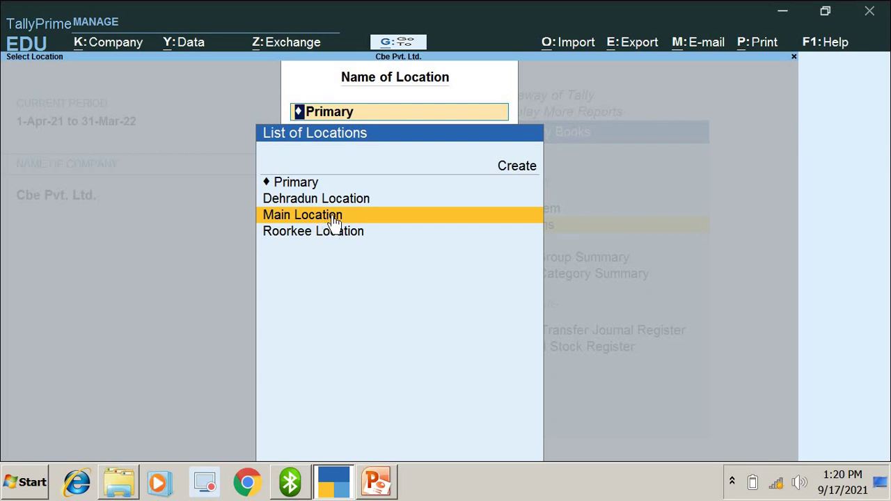
{"action": "key", "text": "Up"}
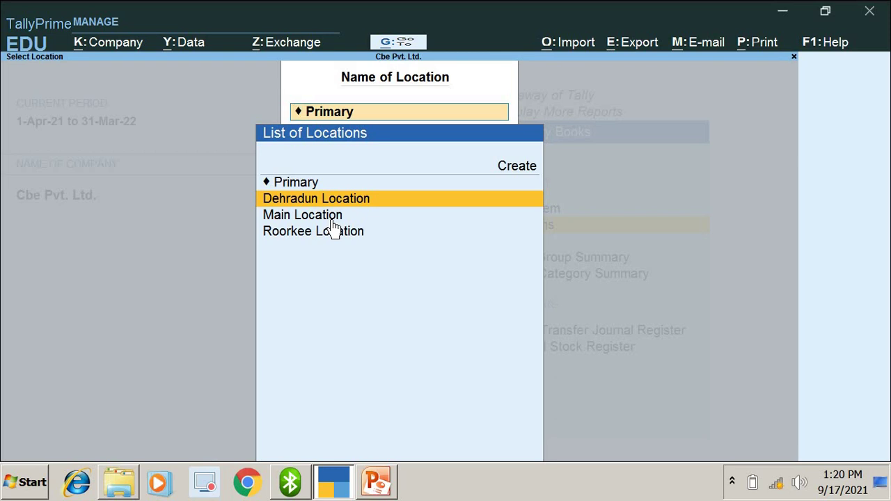
{"action": "key", "text": "Return"}
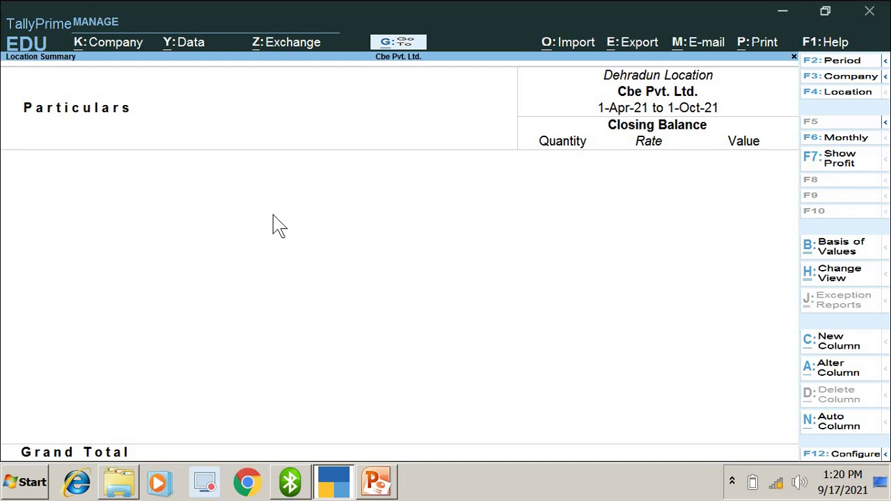
{"action": "key", "text": "Escape"}
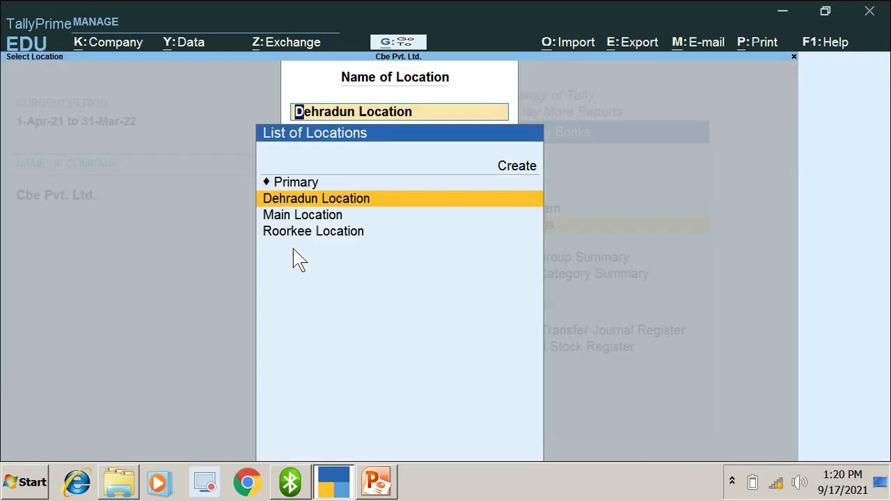
Review the stock items and closing balances in the location summary of Main Location
{"action": "key", "text": "Down"}
{"action": "key", "text": "Return"}
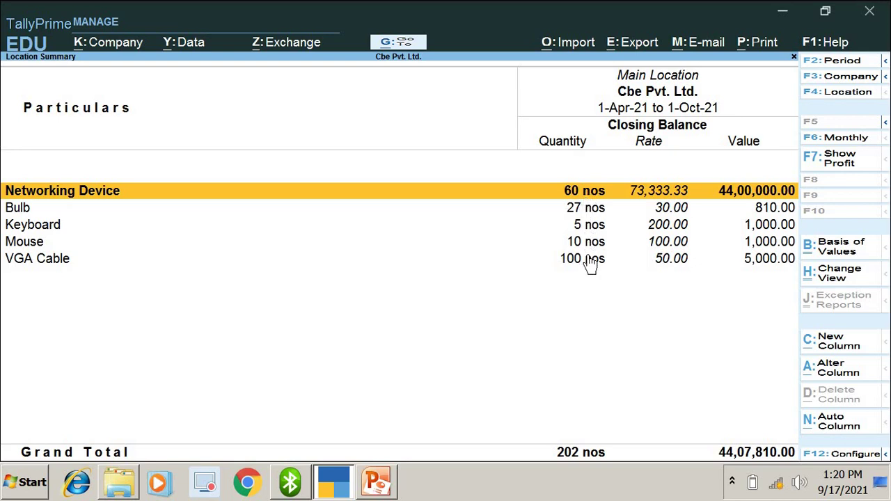
{"action": "key", "text": "Escape"}
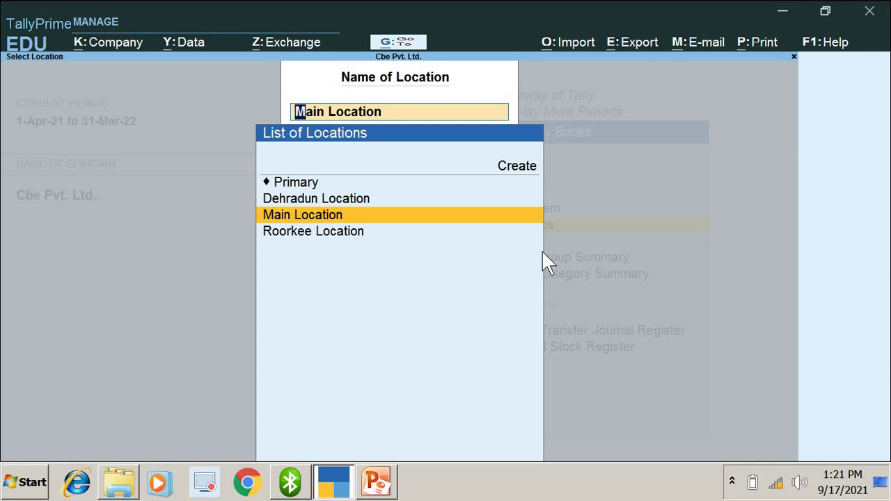
Leave the location reports and return to the start of the Gateway of Tally menu
{"action": "key", "text": "Down"}
{"action": "key", "text": "Up"}
{"action": "key", "text": "Up"}
{"action": "key", "text": "Down"}
{"action": "key", "text": "Up"}
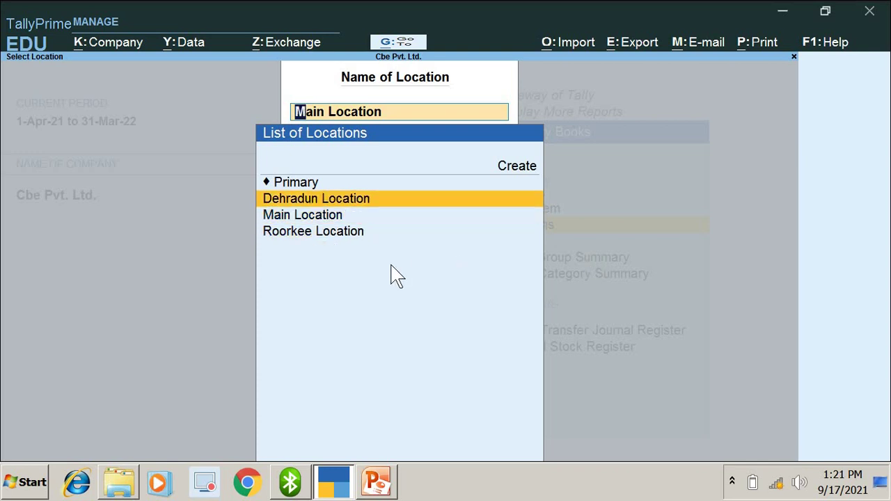
{"action": "key", "text": "Down"}
{"action": "key", "text": "Up"}
{"action": "key", "text": "Down"}
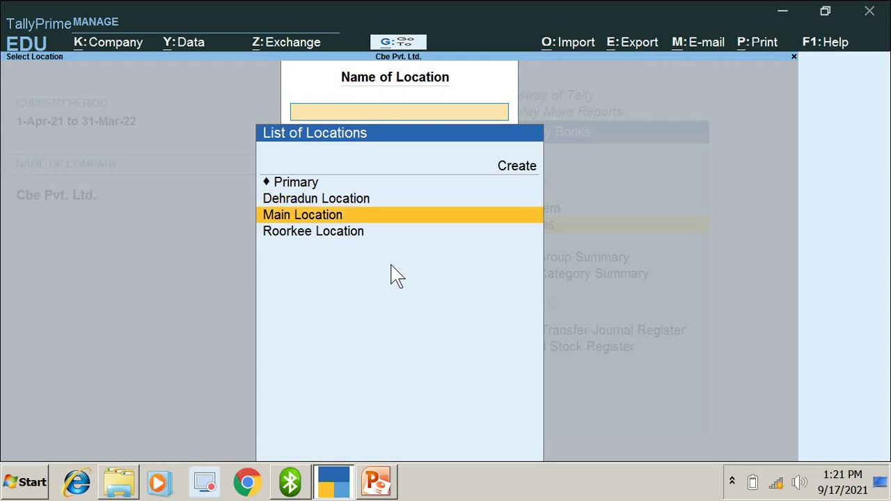
{"action": "key", "text": "Escape"}
{"action": "key", "text": "Escape"}
{"action": "key", "text": "Escape"}
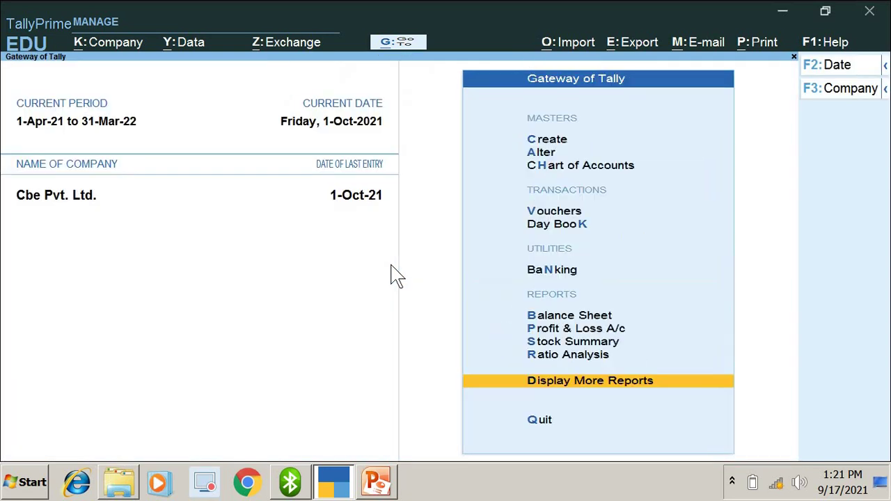
{"action": "key", "text": "Escape"}
{"action": "key", "text": "Escape"}
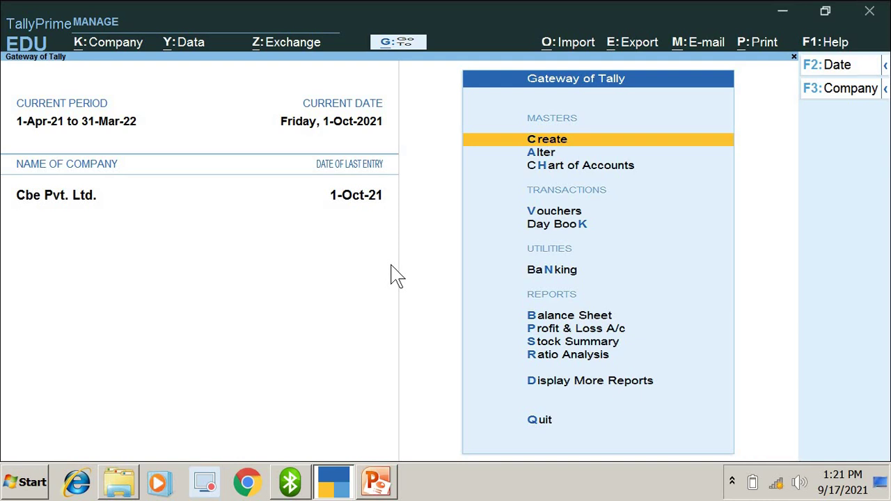
Open the Main Location master for alteration
{"action": "key", "text": "Down"}
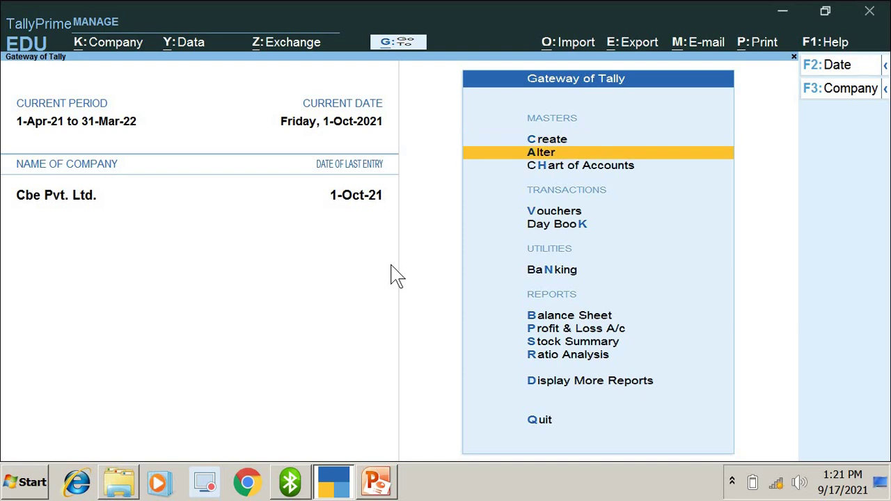
{"action": "key", "text": "Return"}
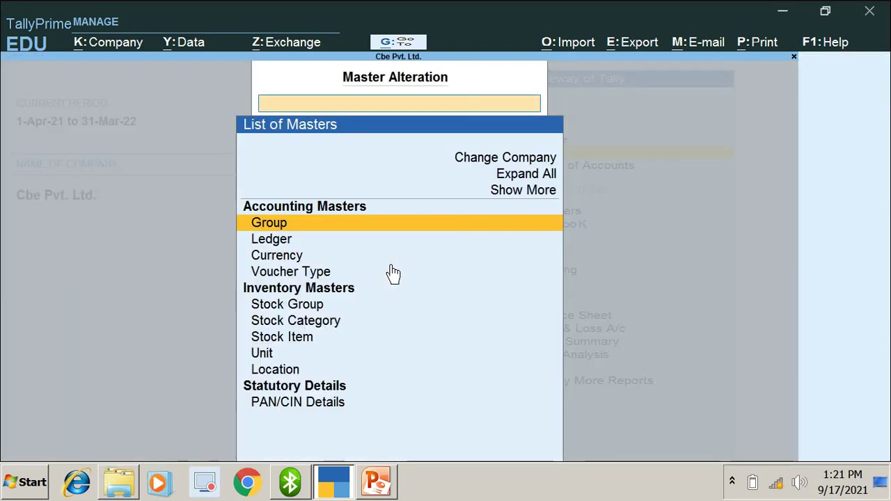
{"action": "key", "text": "Down"}
{"action": "key", "text": "Down"}
{"action": "key", "text": "Down"}
{"action": "key", "text": "Down"}
{"action": "key", "text": "Down"}
{"action": "key", "text": "Down"}
{"action": "key", "text": "Down"}
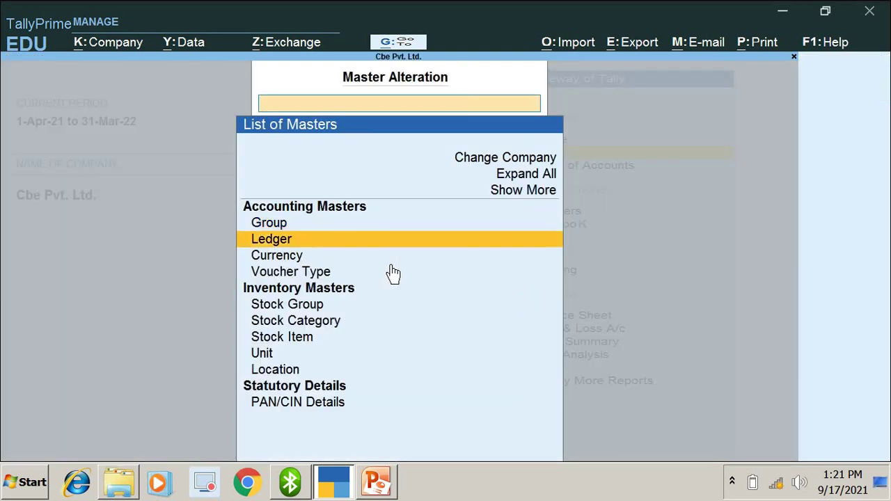
{"action": "key", "text": "Down"}
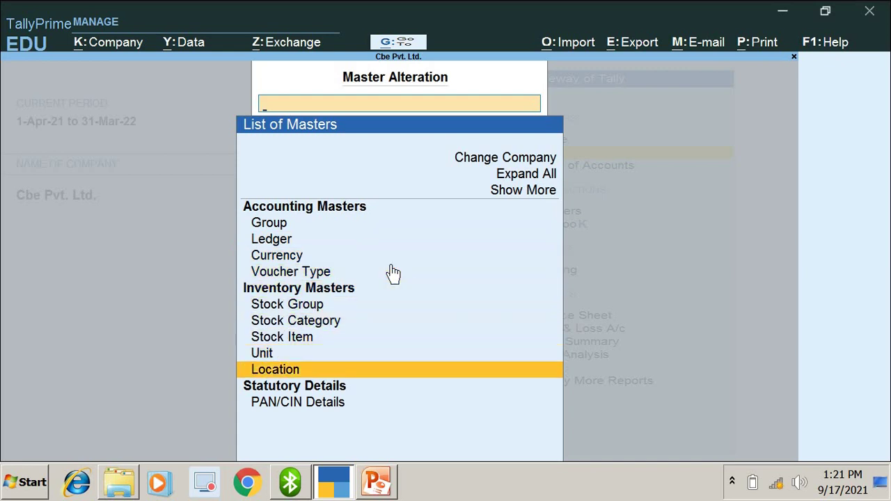
{"action": "key", "text": "Return"}
{"action": "key", "text": "Down"}
{"action": "key", "text": "Down"}
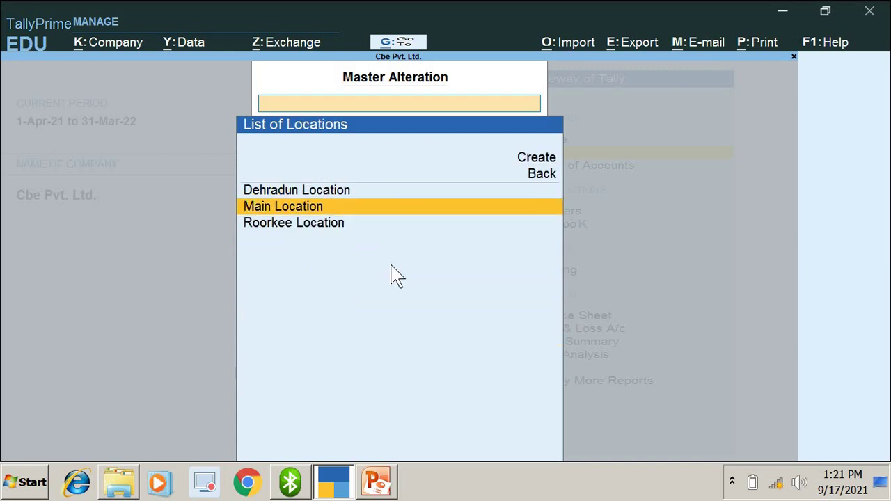
{"action": "key", "text": "Up"}
{"action": "key", "text": "Up"}
{"action": "key", "text": "Down"}
{"action": "key", "text": "Return"}
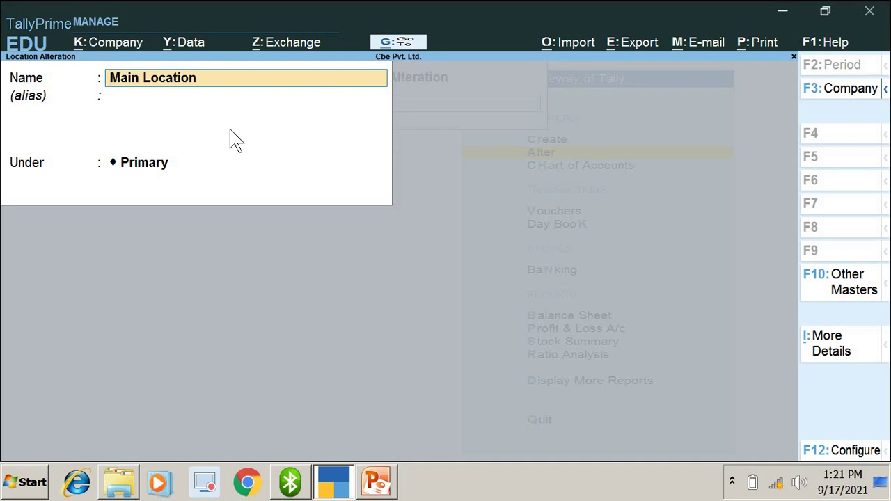
Clear the name of Main Location and leave its alteration screen without saving
{"action": "key", "text": "BackSpace"}
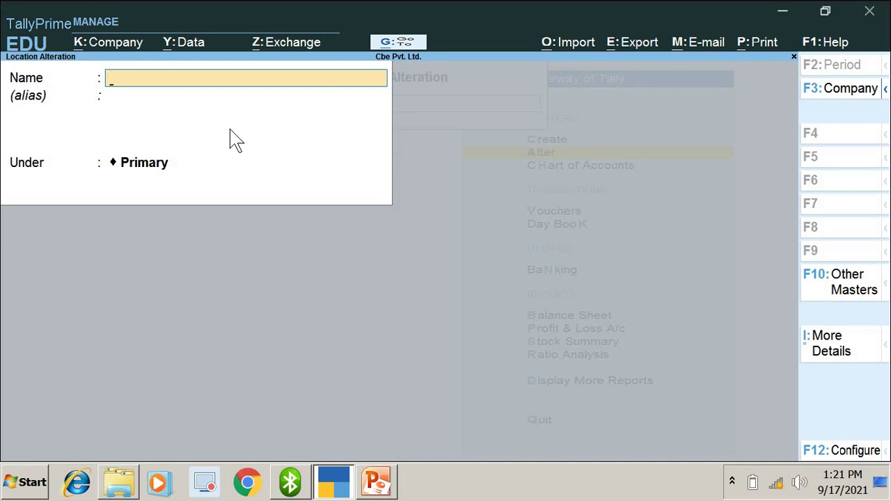
{"action": "key", "text": "Escape"}
Open the Dehradun Location master from the list of locations and delete it, confirming the deletion
{"action": "key", "text": "Up"}
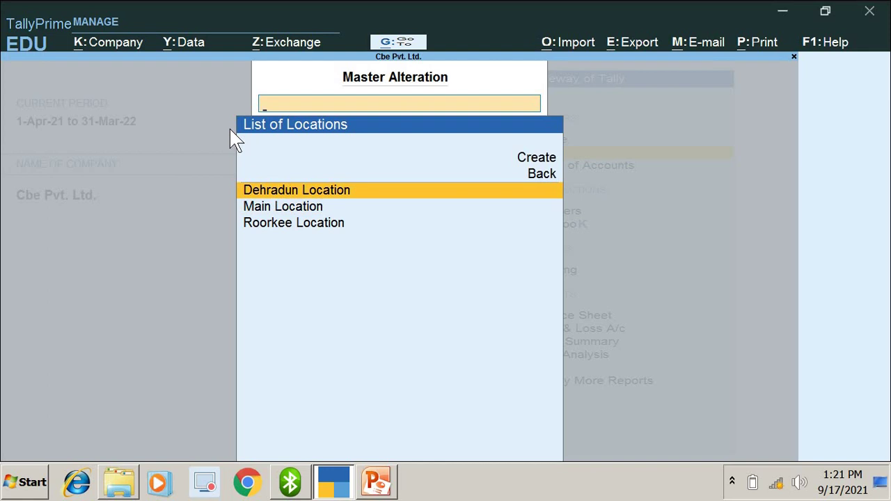
{"action": "key", "text": "Down"}
{"action": "key", "text": "Down"}
{"action": "key", "text": "Up"}
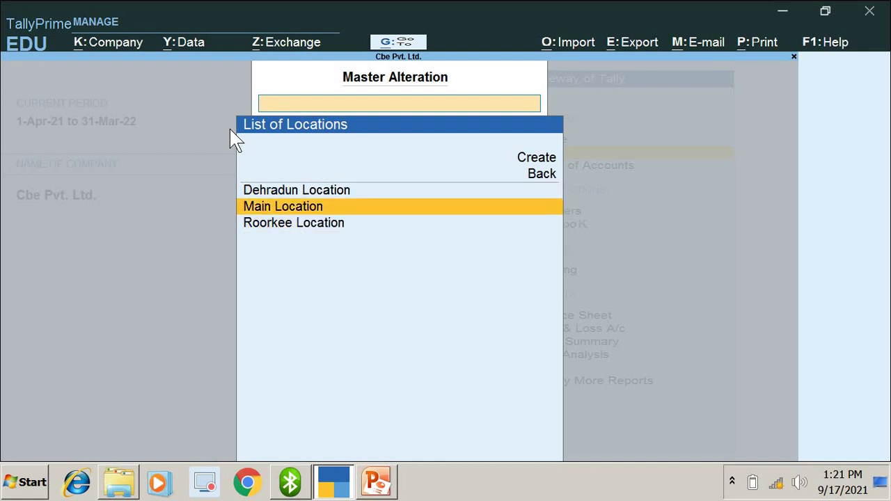
{"action": "key", "text": "Up"}
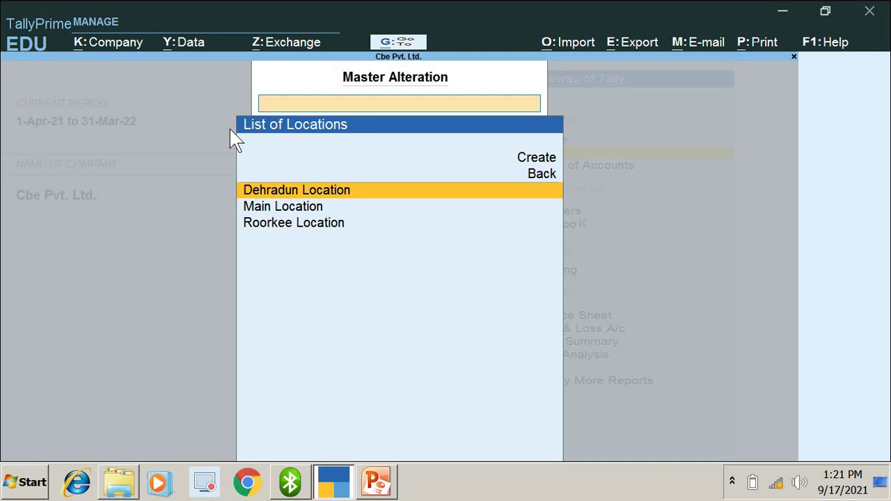
{"action": "key", "text": "Return"}
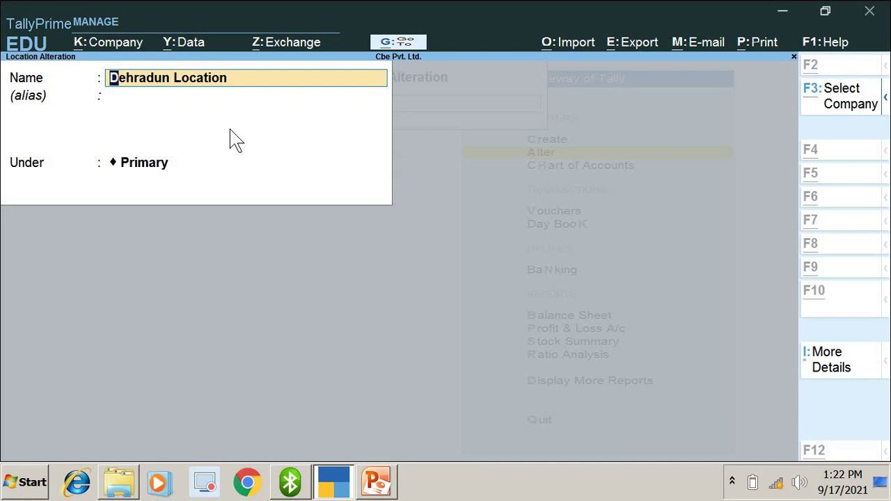
{"action": "key", "text": "alt+d"}
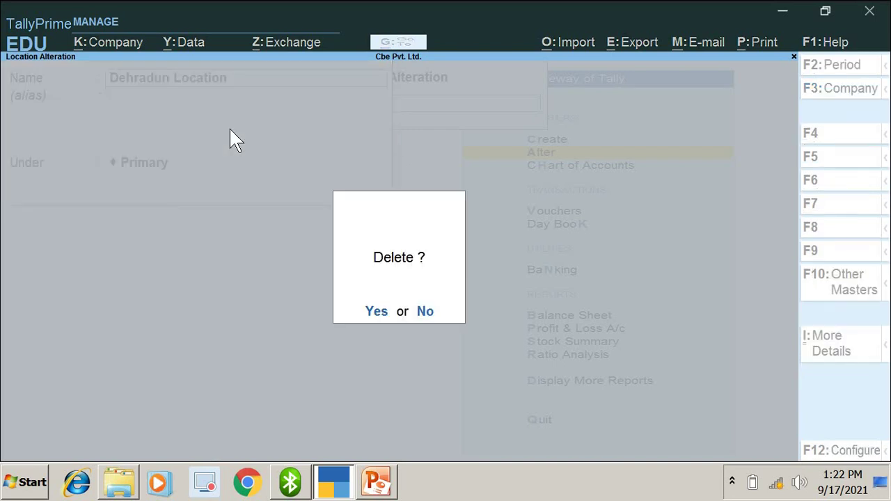
{"action": "left_click", "coordinate": [376, 312]}
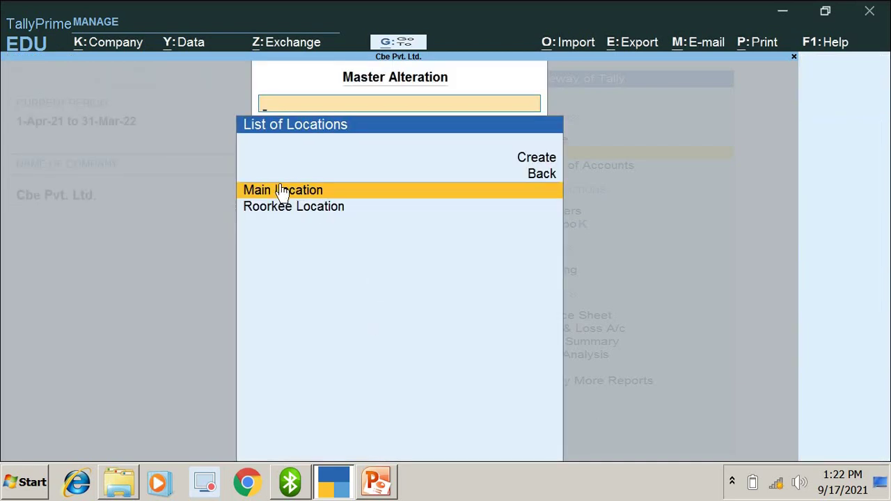
Open the Roorkee Location master from the list of locations and delete it, confirming the deletion
{"action": "key", "text": "Down"}
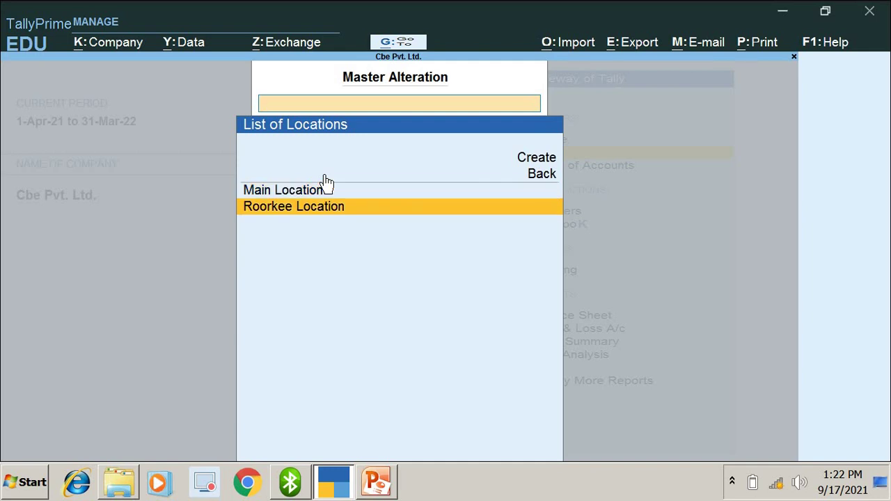
{"action": "key", "text": "Return"}
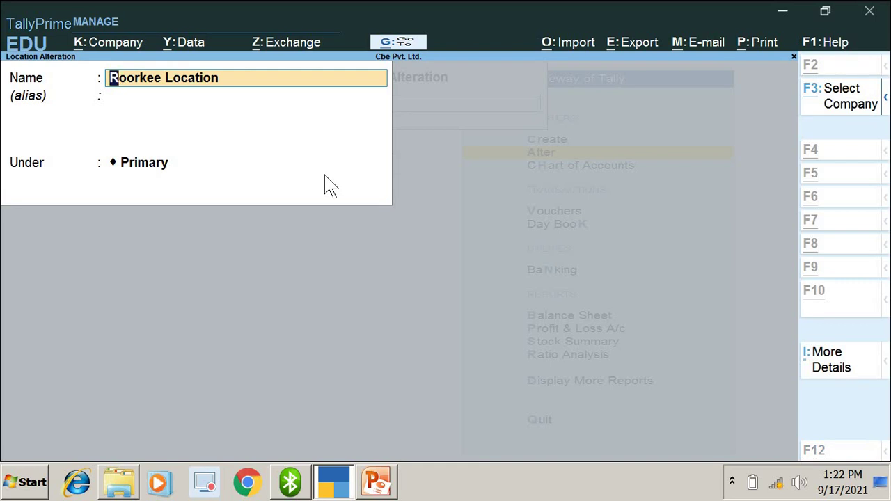
{"action": "key", "text": "alt+d"}
{"action": "key", "text": "y"}
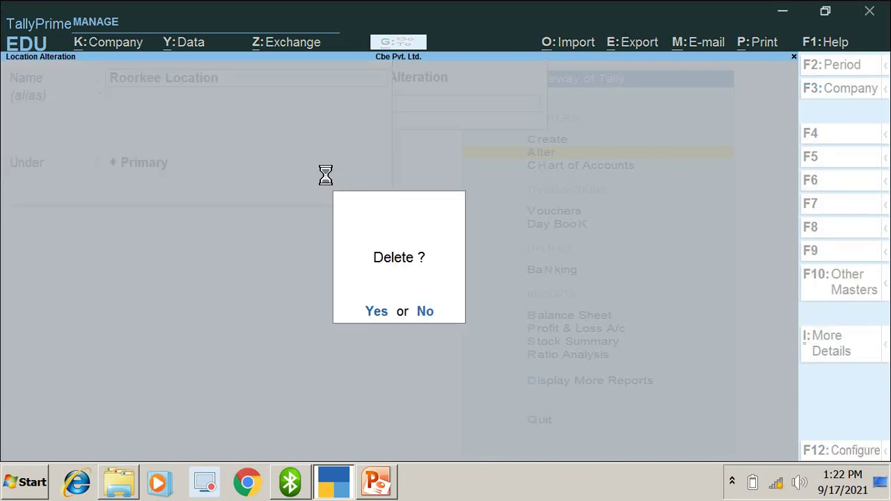